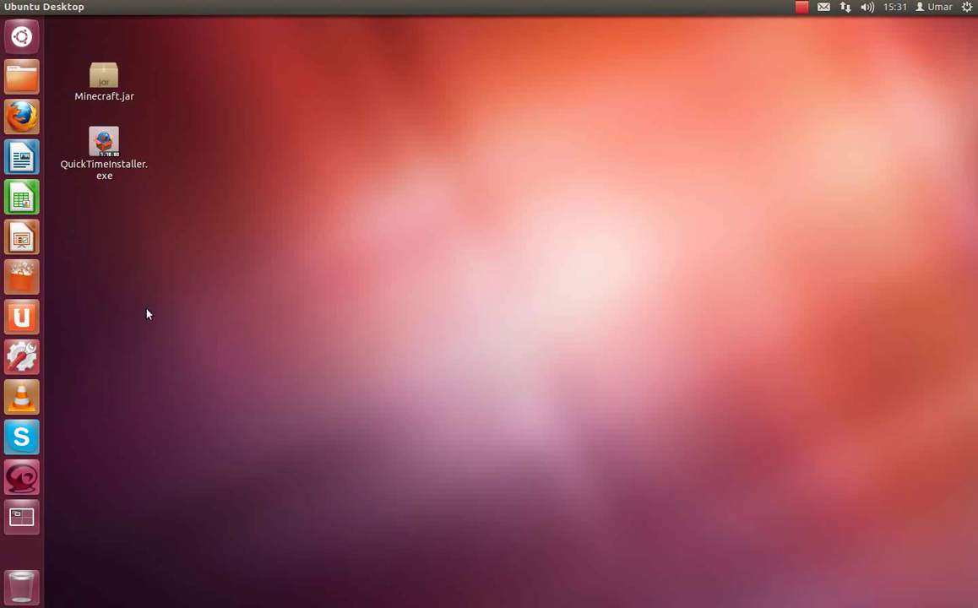
Step: Launch recordMyDesktop, drag its window toward the screen centre, then close it
left_click(22, 479)
left_click_drag(287, 27, 494, 114)
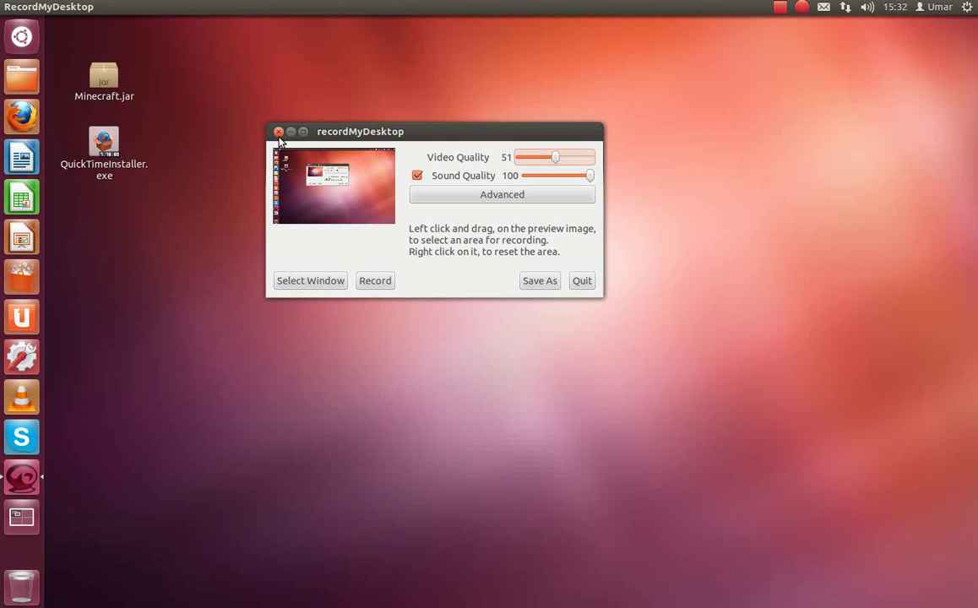
left_click(278, 132)
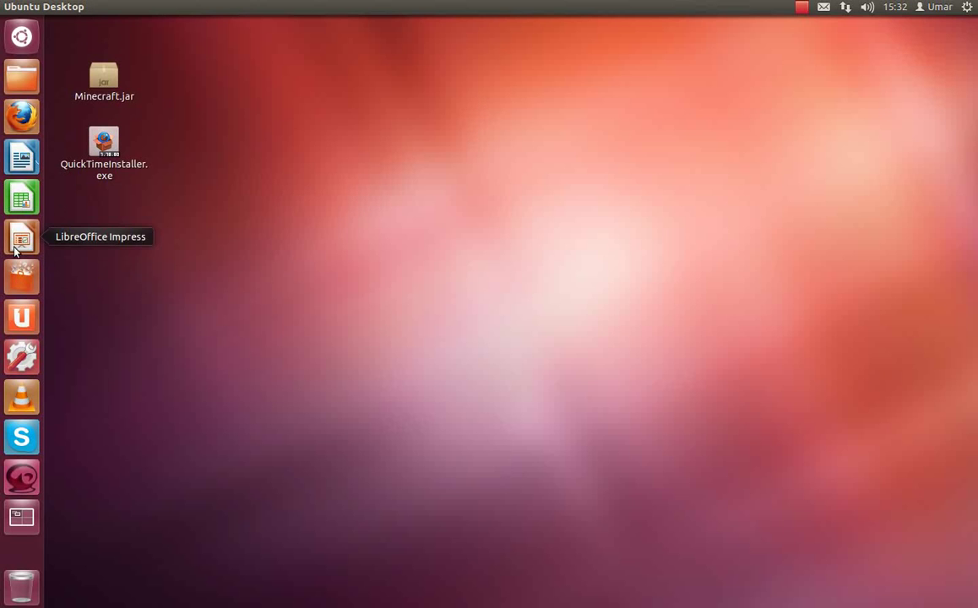
Step: Search Ubuntu Software Centre for 'record' and expand the installed RecordMyDesktop result
left_click(23, 288)
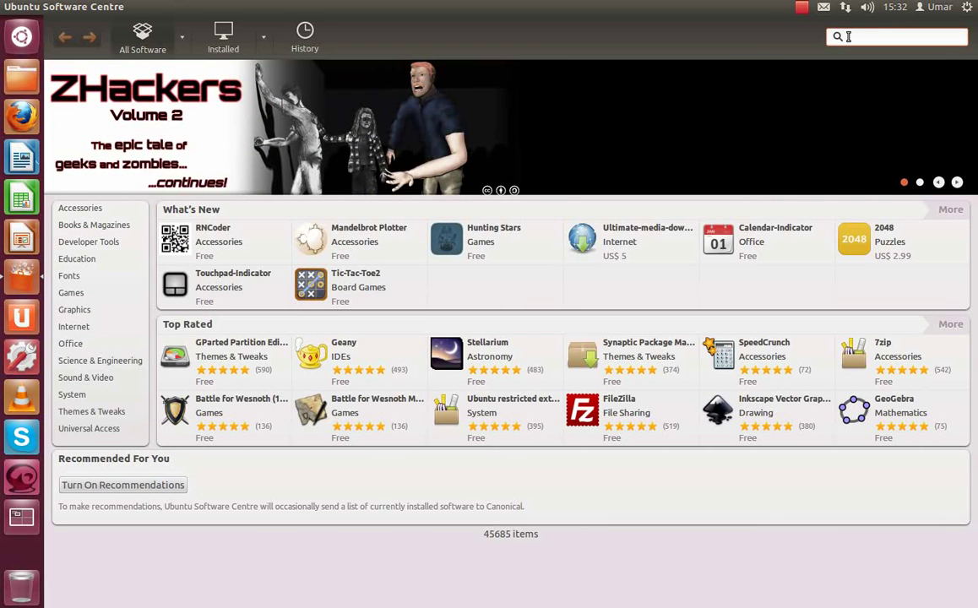
type("record")
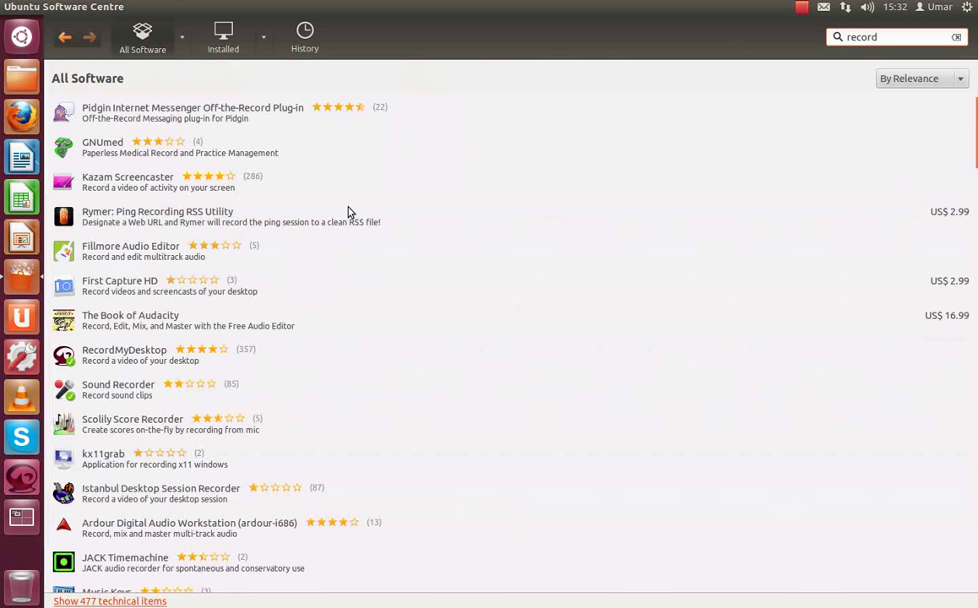
scroll(158, 430, "down", 5)
scroll(155, 429, "up", 5)
left_click(122, 362)
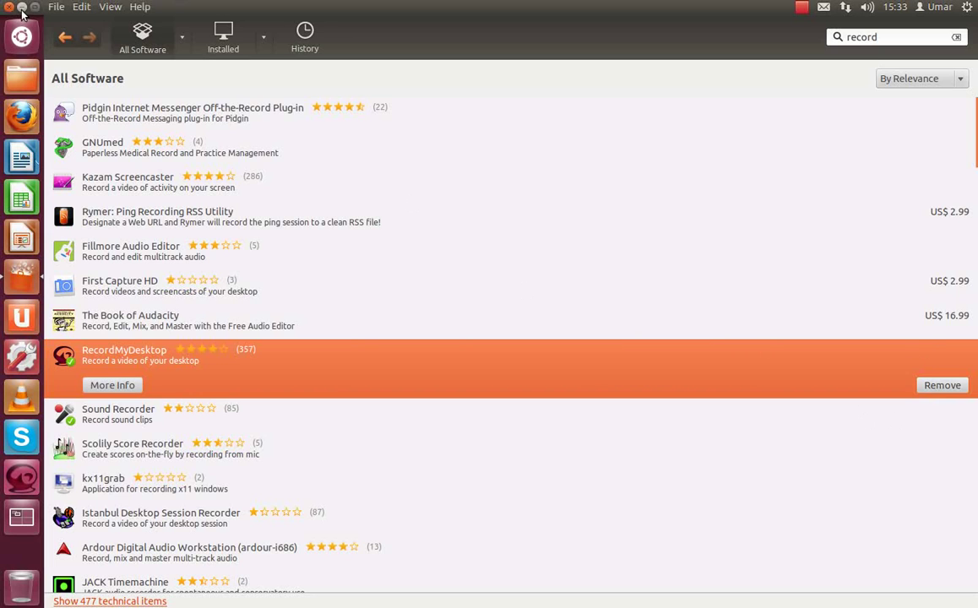
Step: Minimize Software Centre, relaunch recordMyDesktop and move its window to the centre
left_click(21, 7)
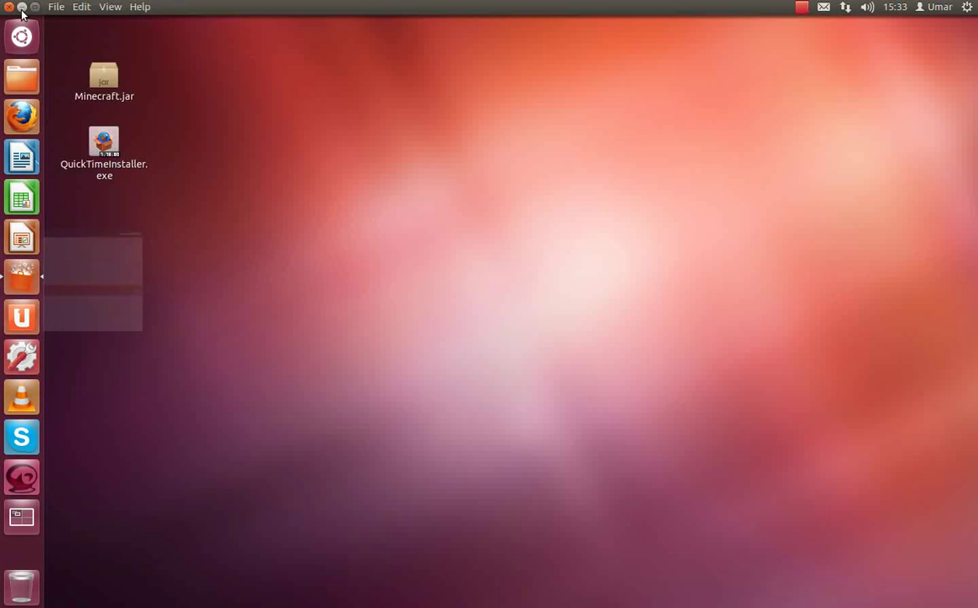
left_click(22, 481)
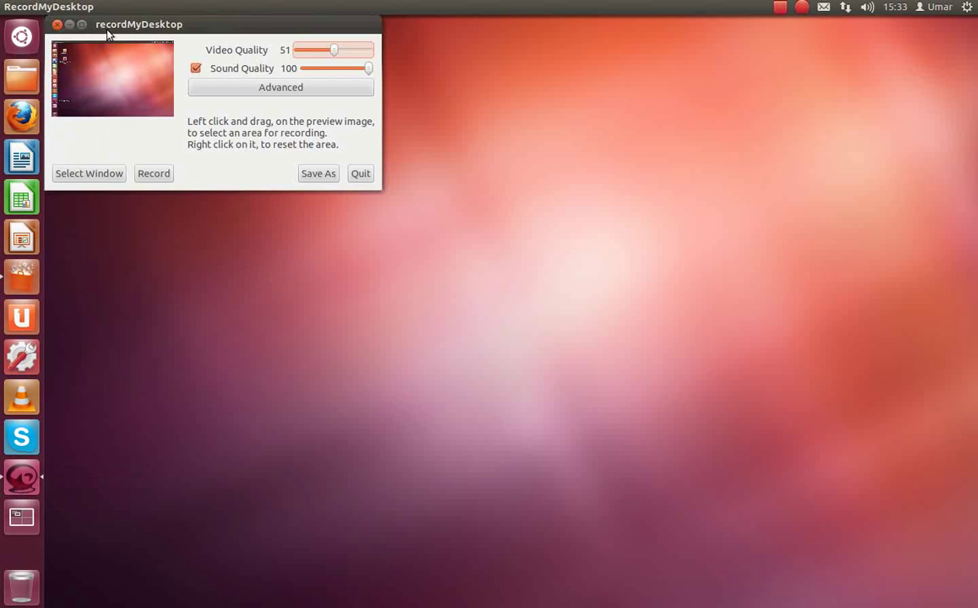
left_click_drag(156, 26, 350, 141)
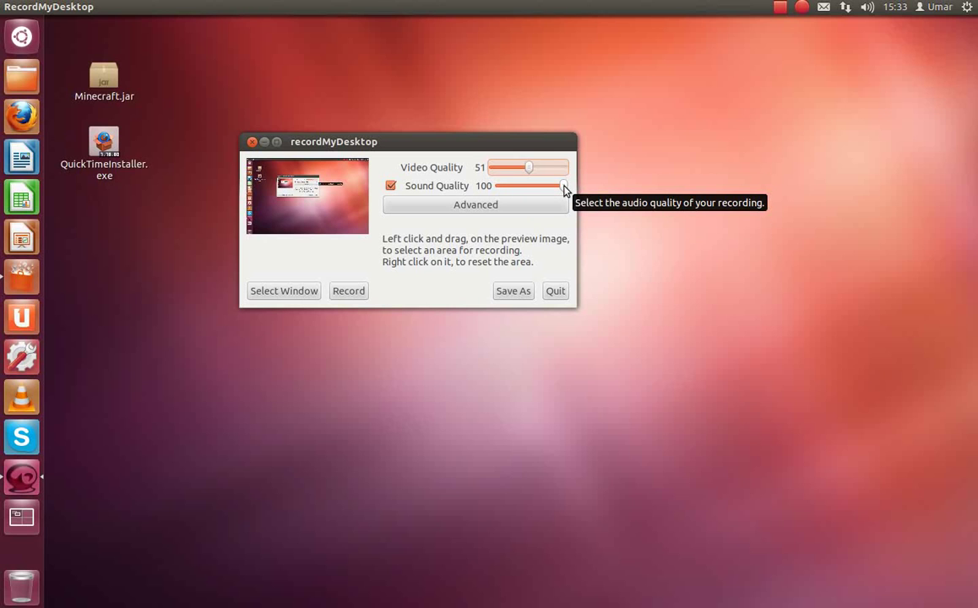
Step: Browse the Advanced Performance, Sound, Misc and Files tabs, then close Advanced
left_click(505, 206)
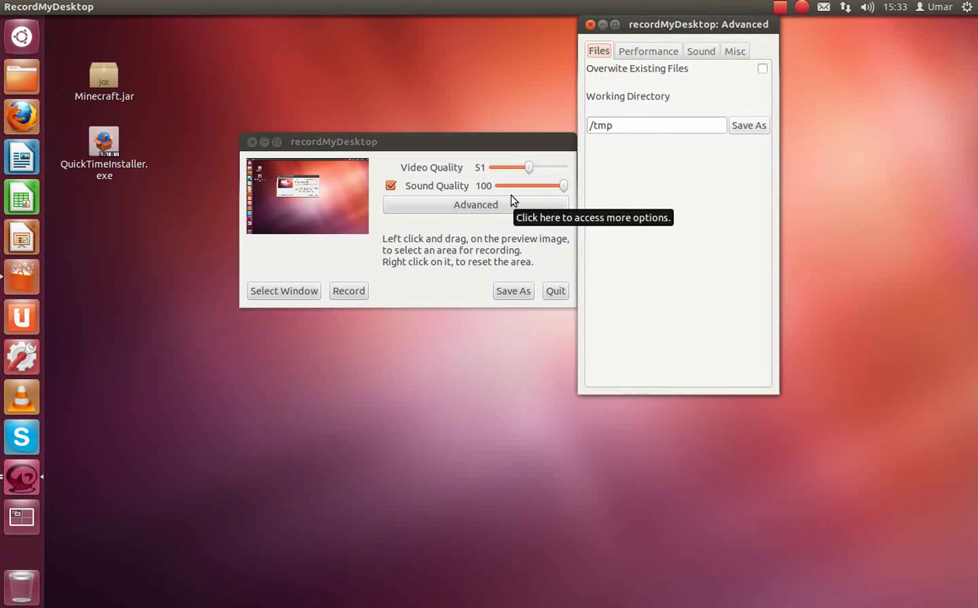
left_click(648, 52)
left_click(704, 53)
left_click(730, 54)
left_click(596, 53)
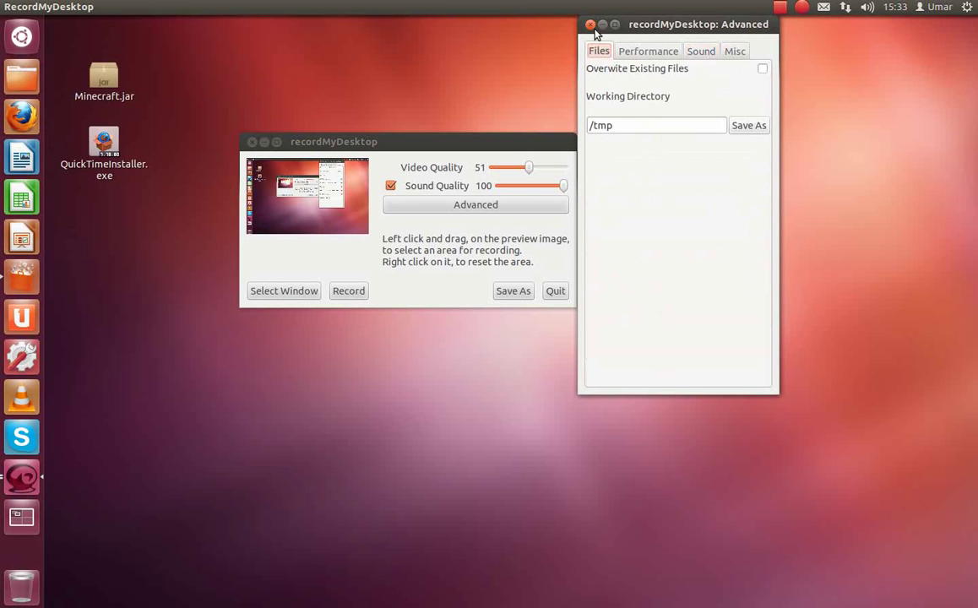
left_click(591, 24)
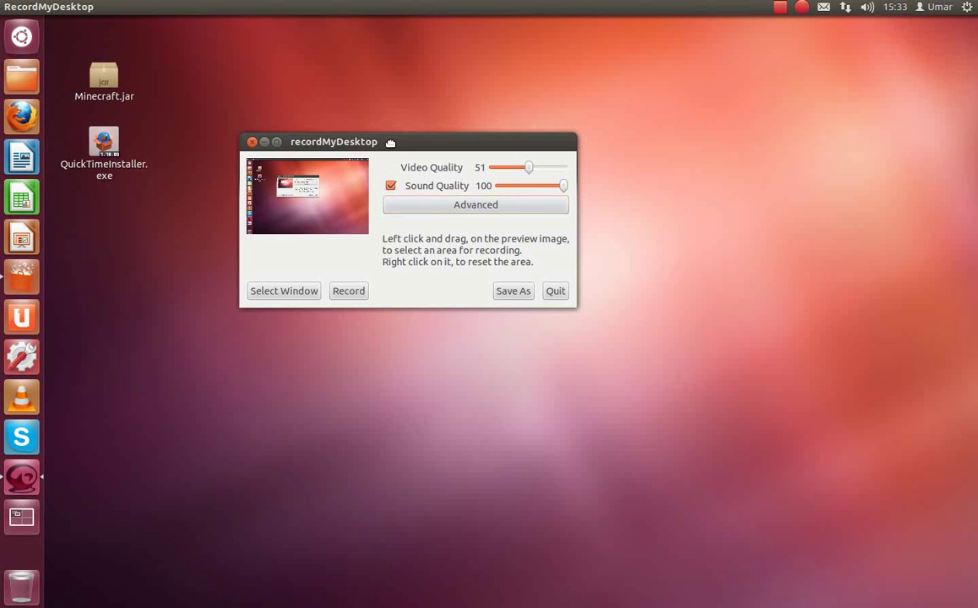
Step: Drag the recorder window around the screen and leave it near the centre
left_click_drag(392, 143, 494, 145)
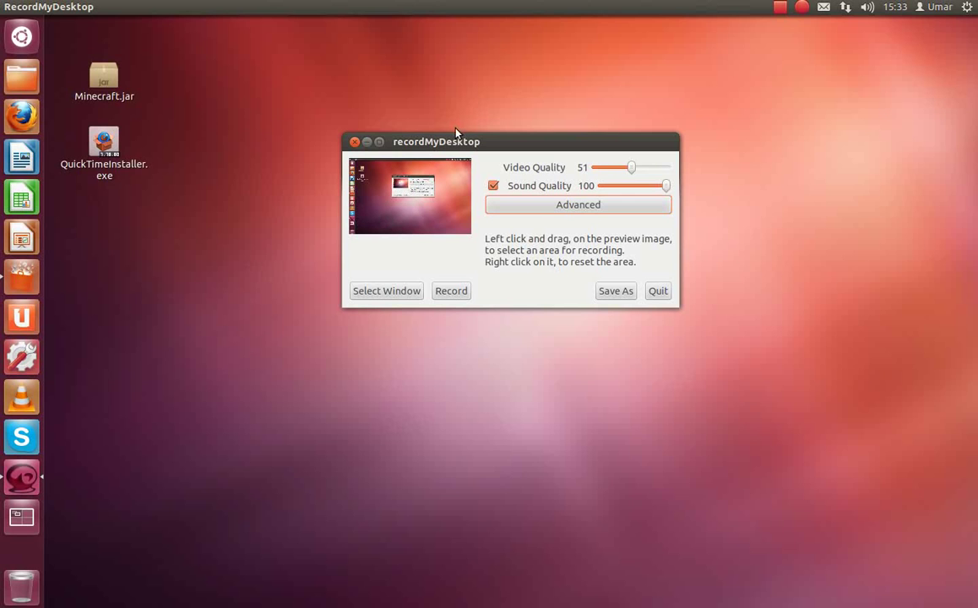
left_click_drag(455, 150, 142, 30)
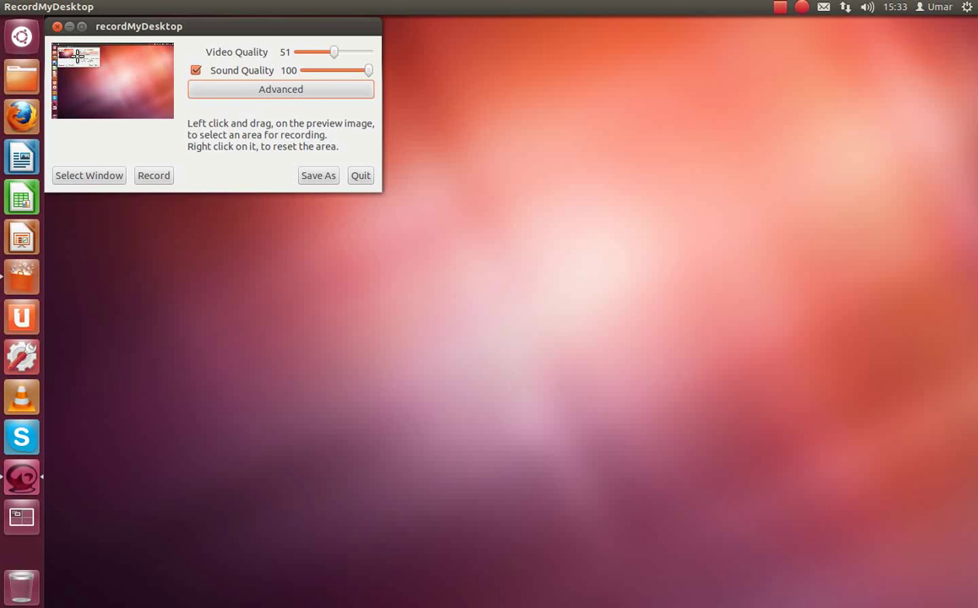
left_click_drag(80, 28, 633, 234)
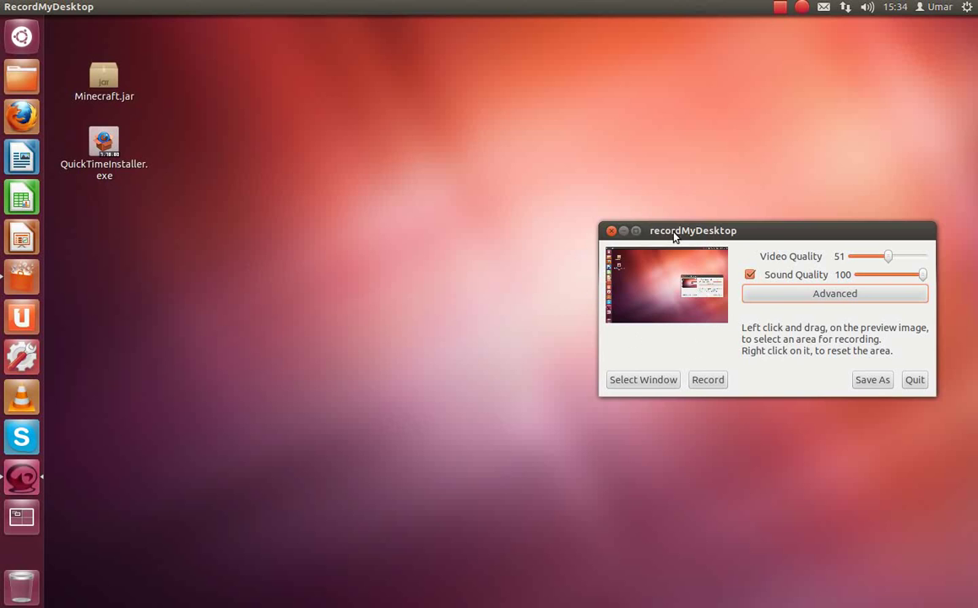
left_click_drag(673, 236, 398, 218)
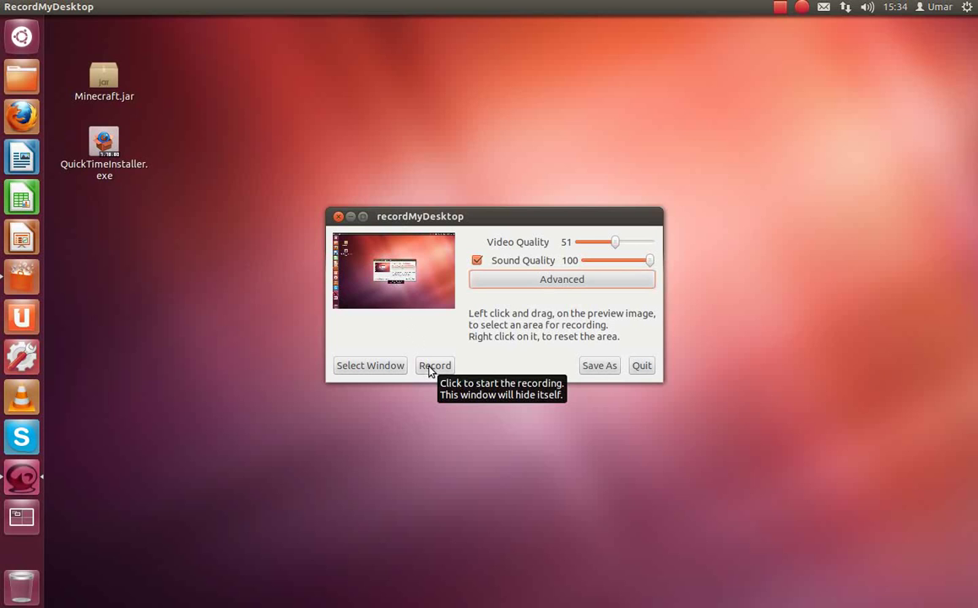
Step: Open and dismiss the recorder's tray control menu twice without choosing anything
left_click(780, 9)
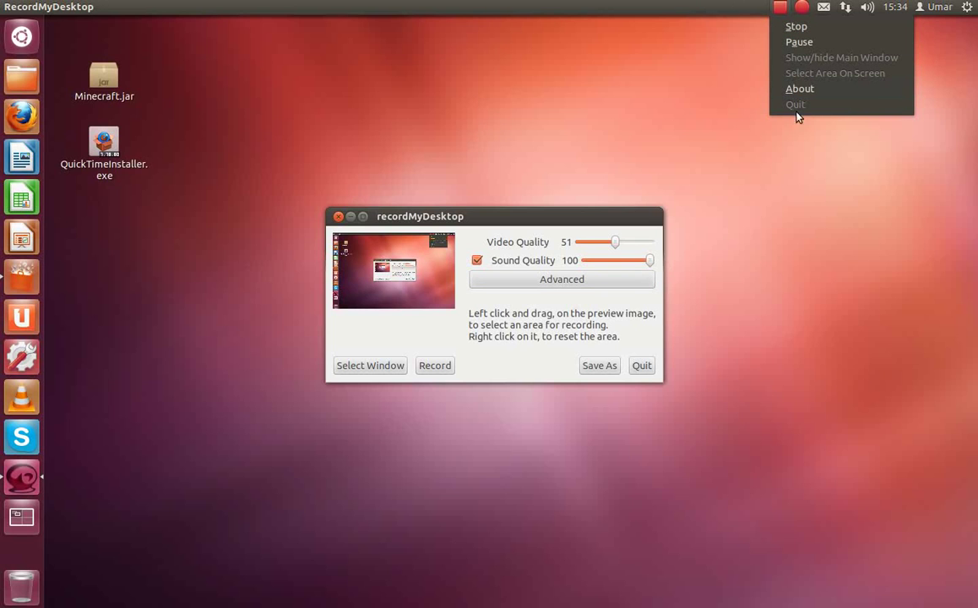
left_click(782, 12)
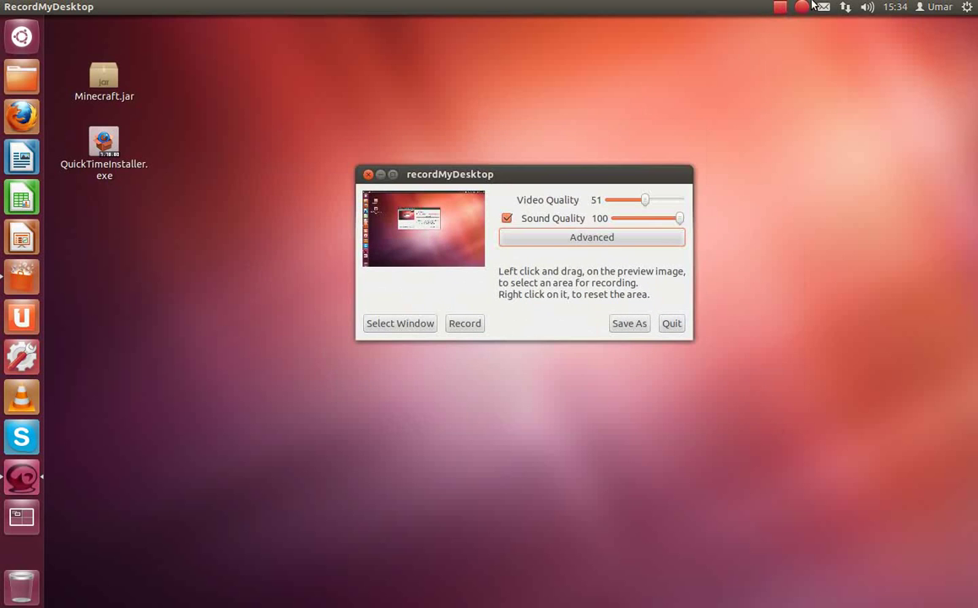
left_click(779, 10)
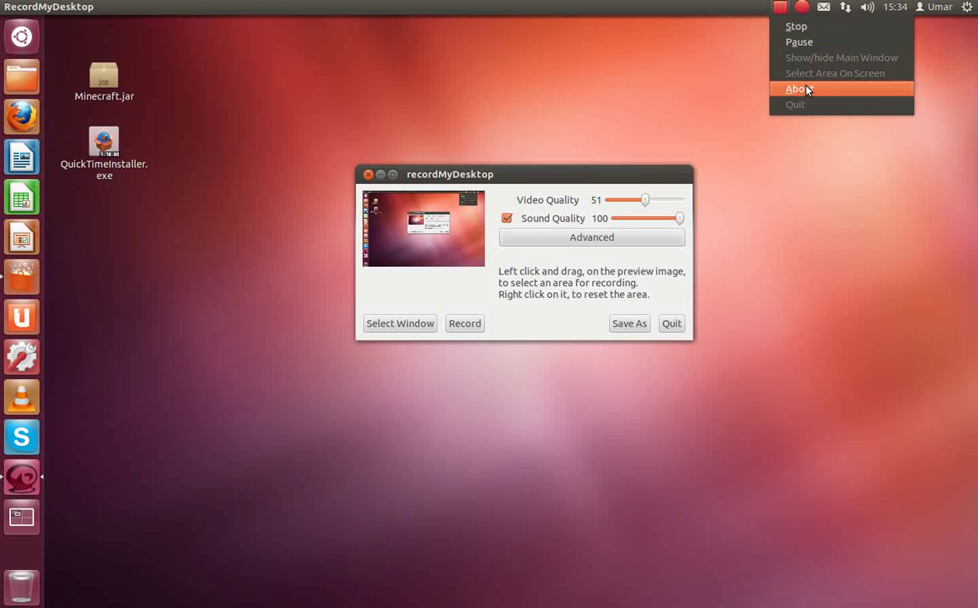
left_click(429, 136)
Step: Move the recordMyDesktop window up and left, then check the tray menu again
left_click_drag(433, 173, 301, 127)
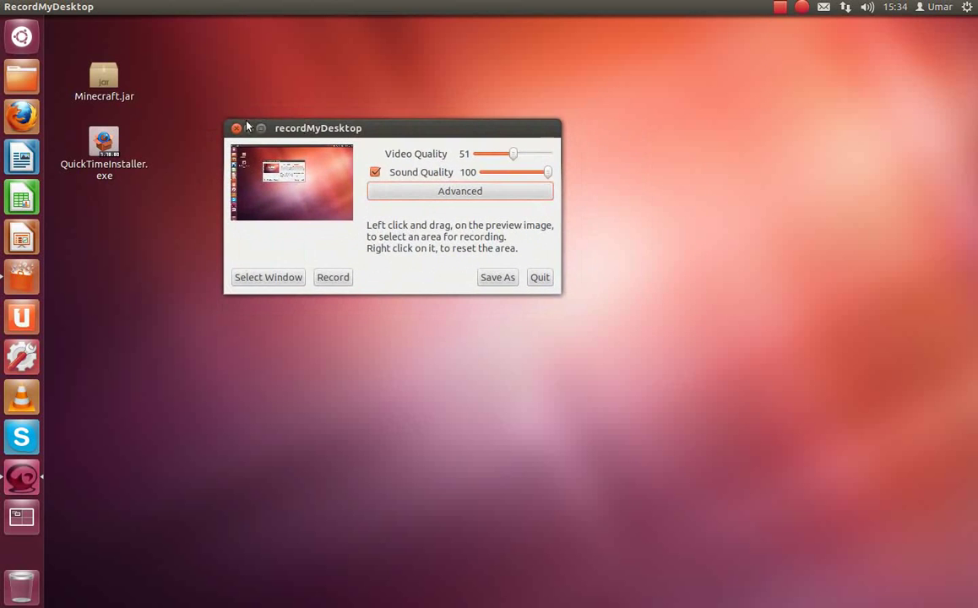
left_click(780, 6)
left_click(665, 88)
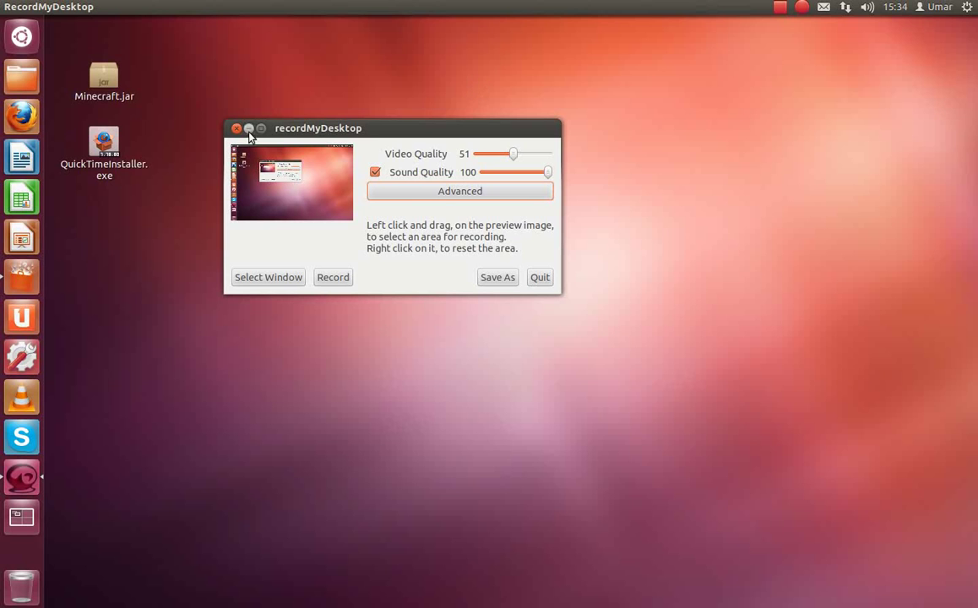
Step: In Firefox, go to the YouTube channel via the 'youtube' address suggestion and open Upload
left_click(23, 126)
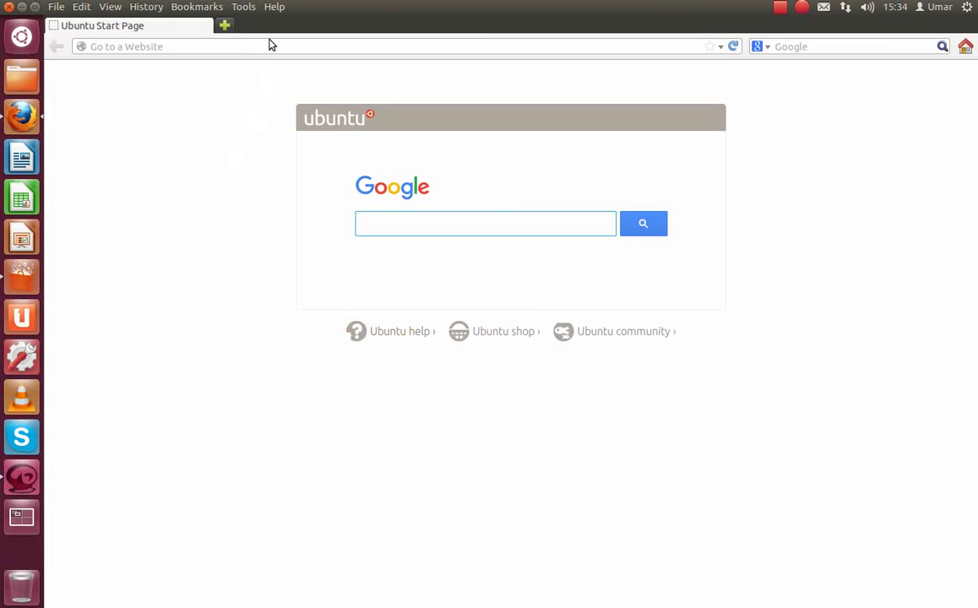
left_click(265, 47)
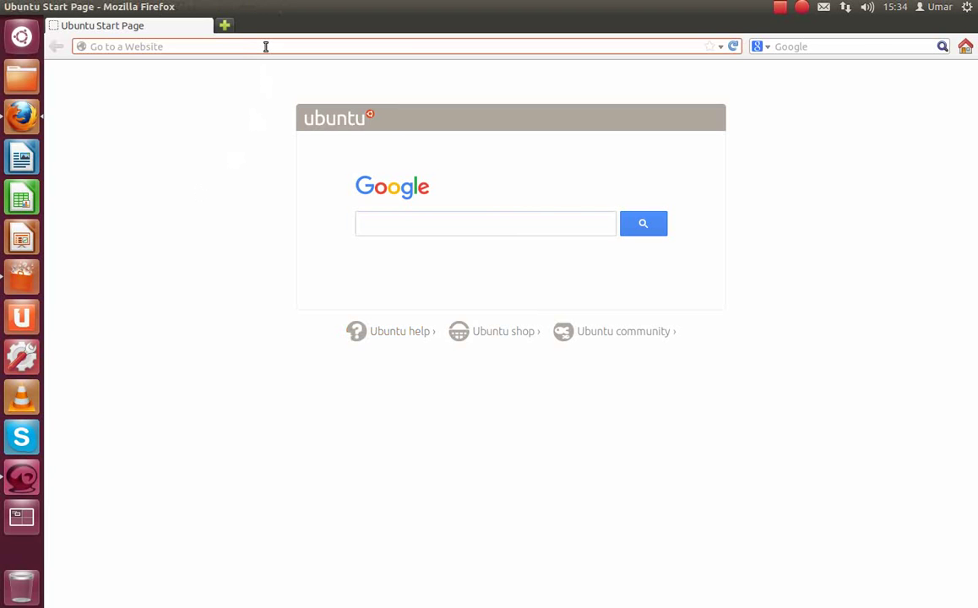
type("youtube.com/")
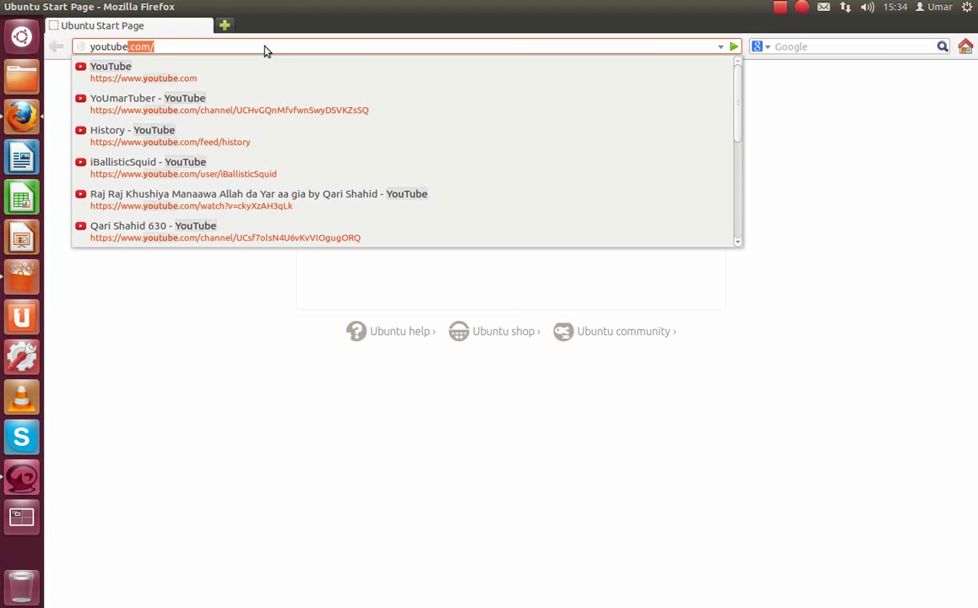
key("Down")
key("Down")
key("Return")
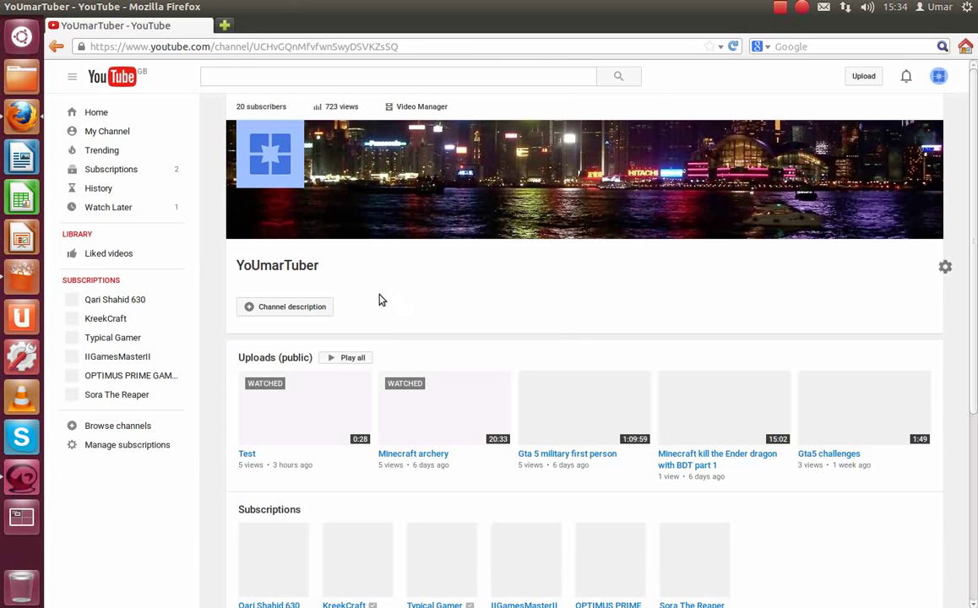
left_click(857, 78)
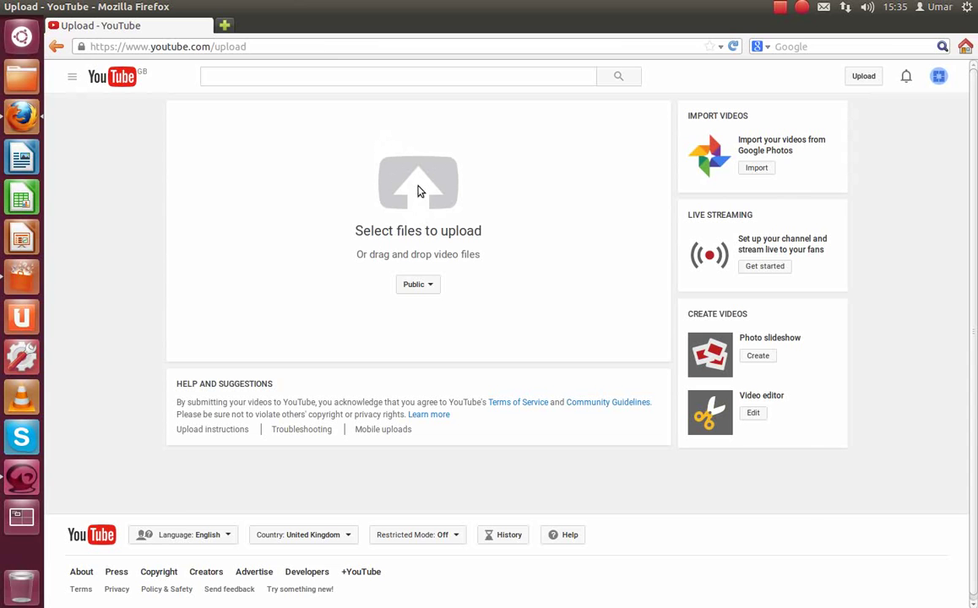
left_click(419, 191)
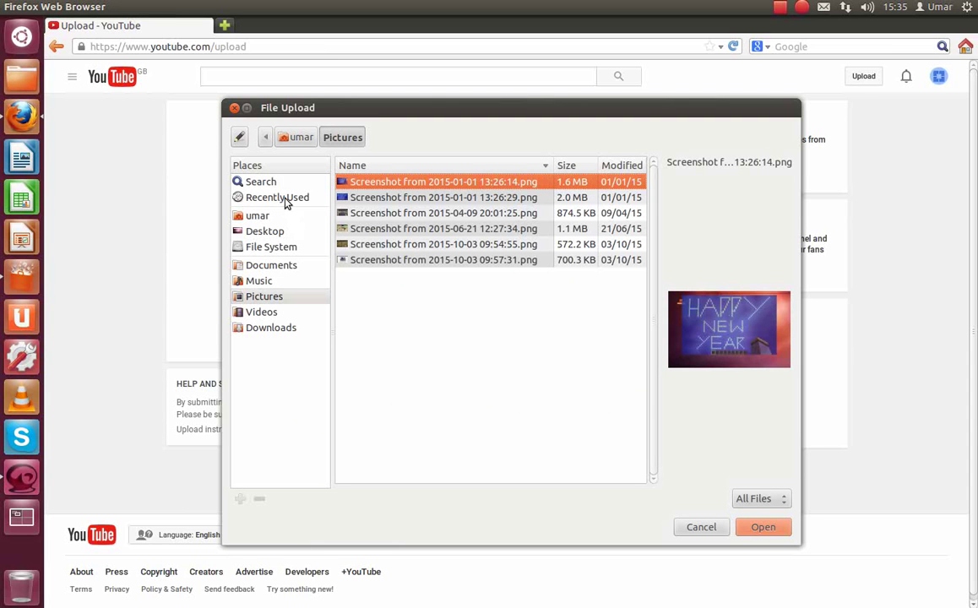
left_click(284, 183)
left_click(284, 197)
left_click(284, 216)
left_click(284, 247)
left_click(284, 280)
left_click(284, 296)
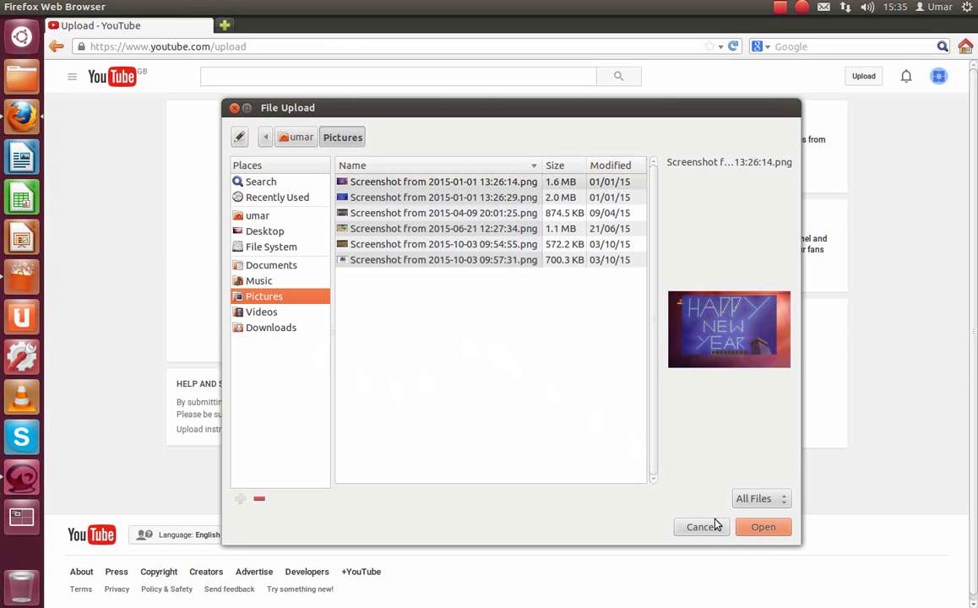
left_click(401, 212)
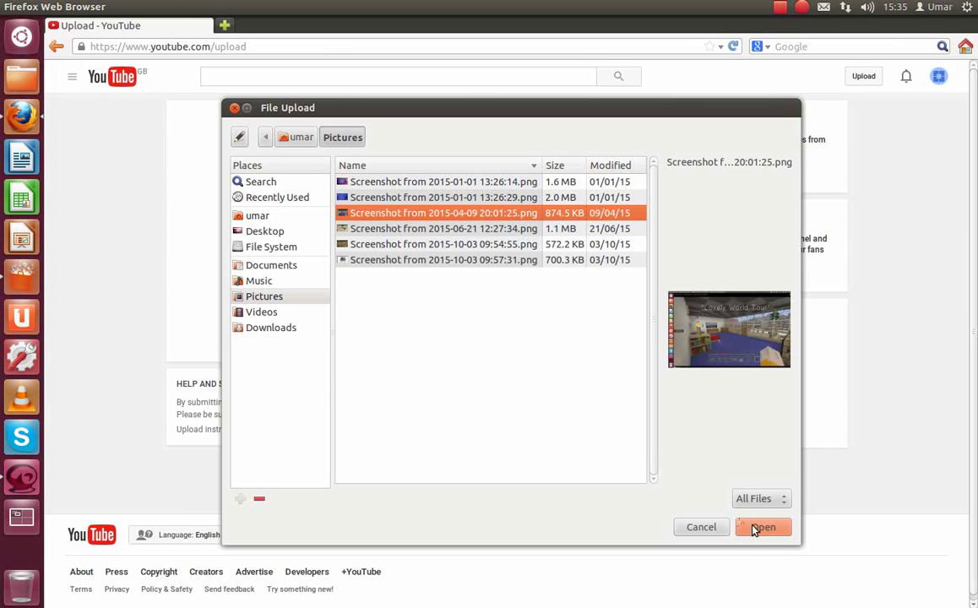
left_click(234, 107)
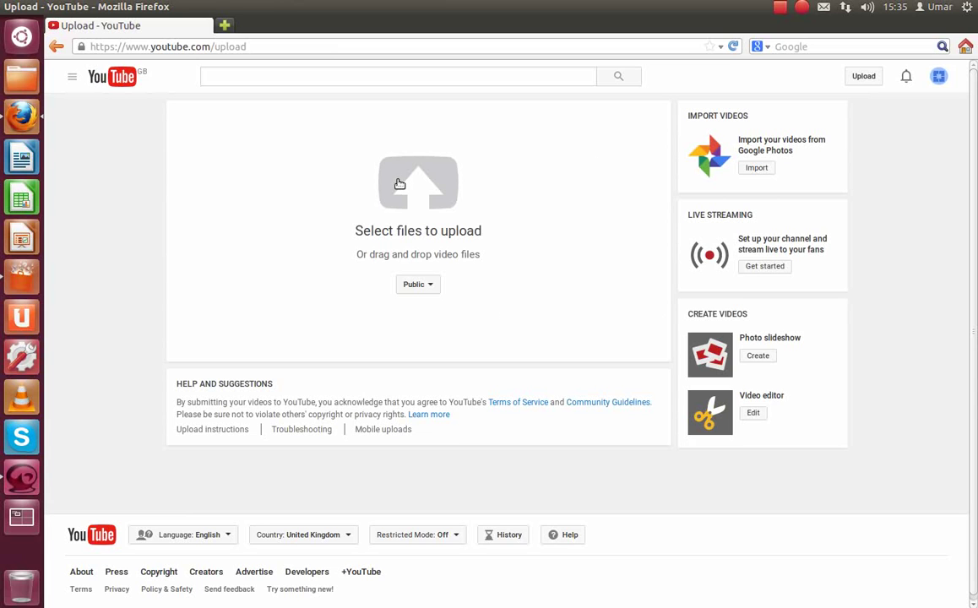
Step: Return to the channel page, scroll to Uploads and play the 'Test' video
mouse_move(7, 10)
left_click(56, 47)
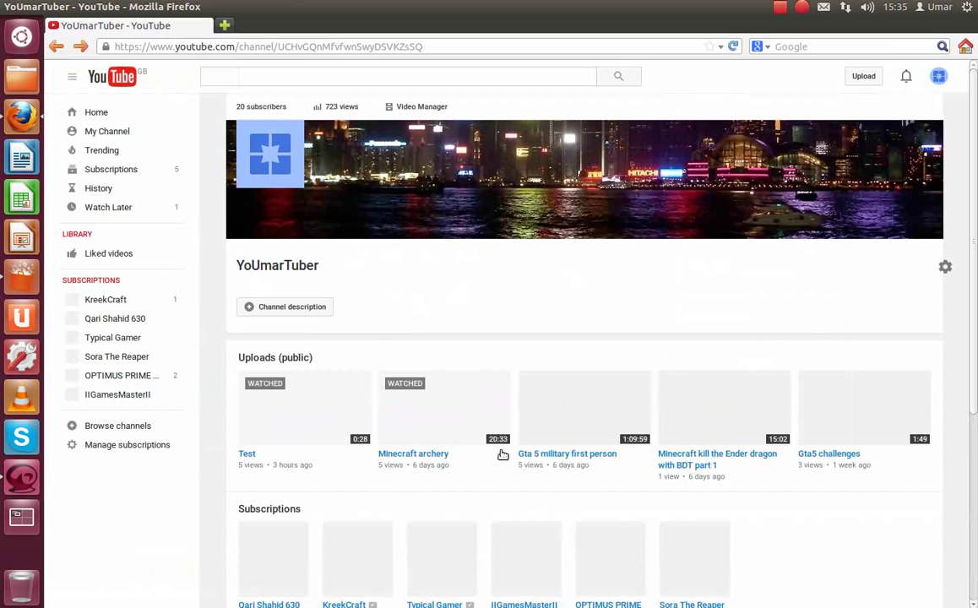
scroll(354, 433, "down", 3)
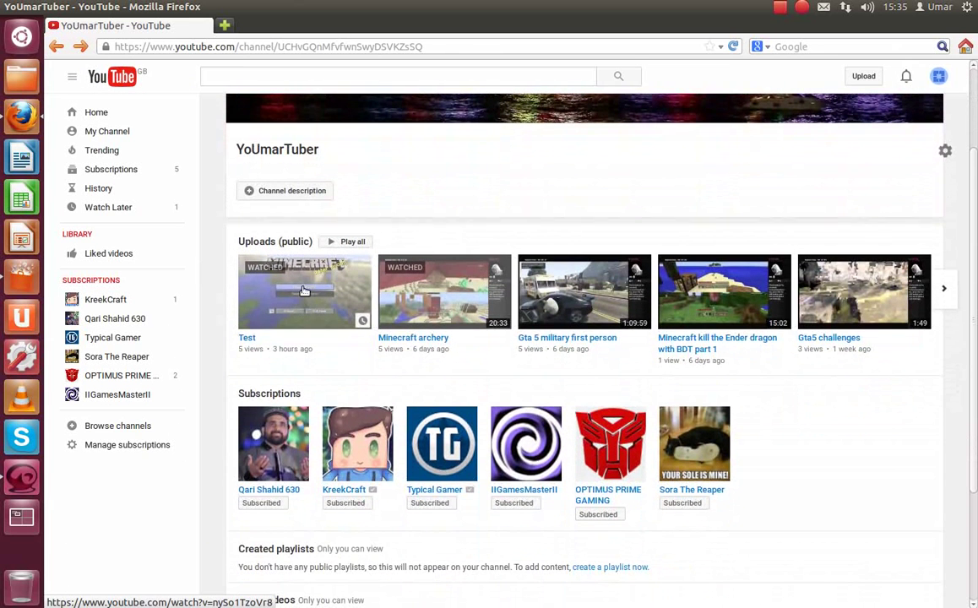
left_click(305, 293)
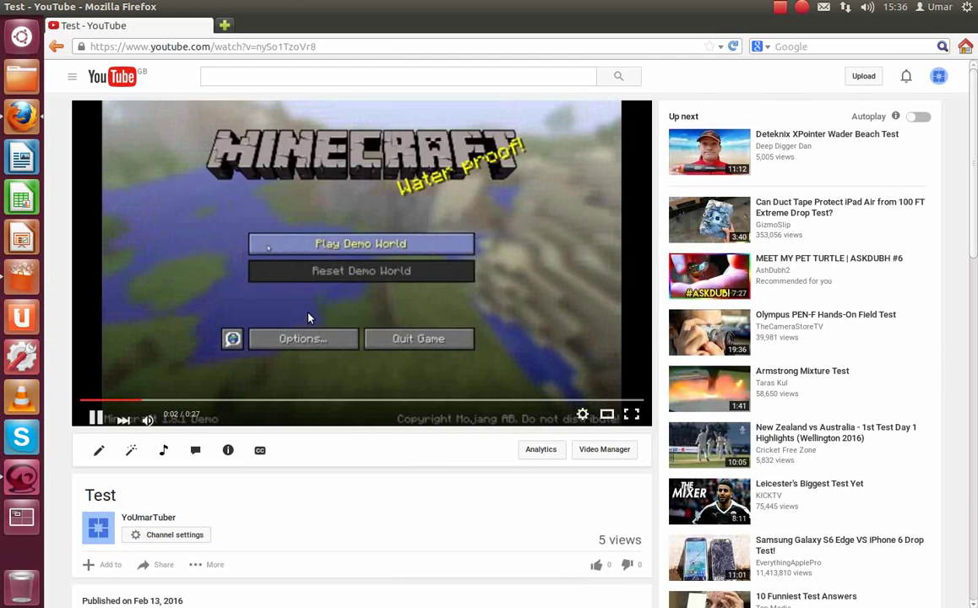
Step: Go back to the channel page and open the 'Test' video again
left_click(55, 46)
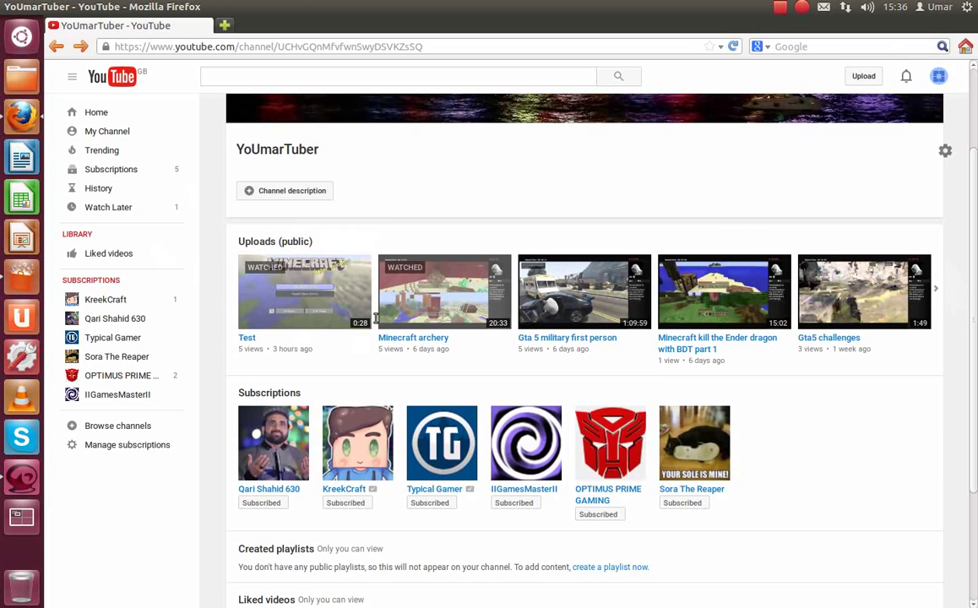
left_click(329, 291)
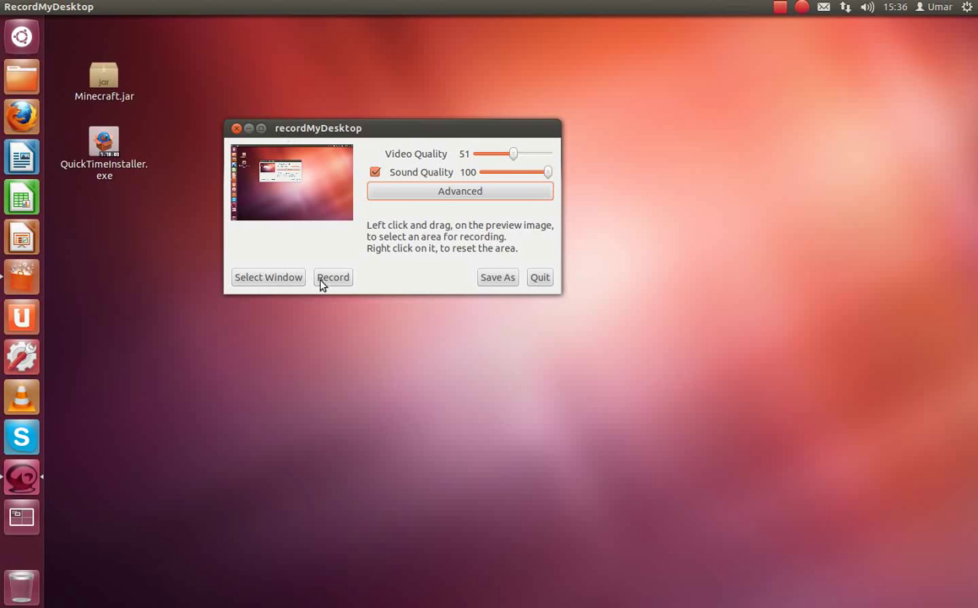
Step: Hide the recordMyDesktop window and open the tray icon's Stop/Pause menu
left_click(236, 130)
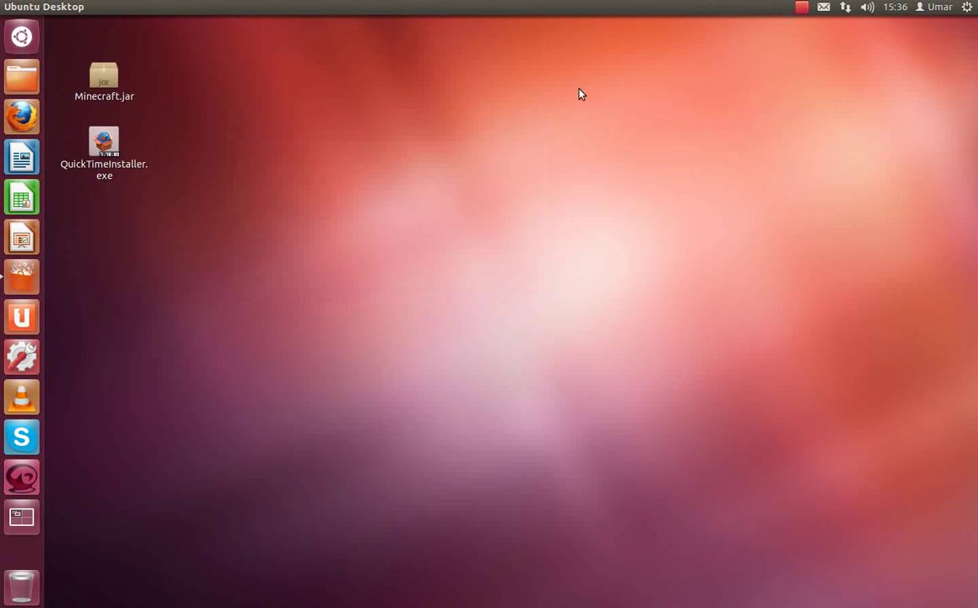
left_click(803, 8)
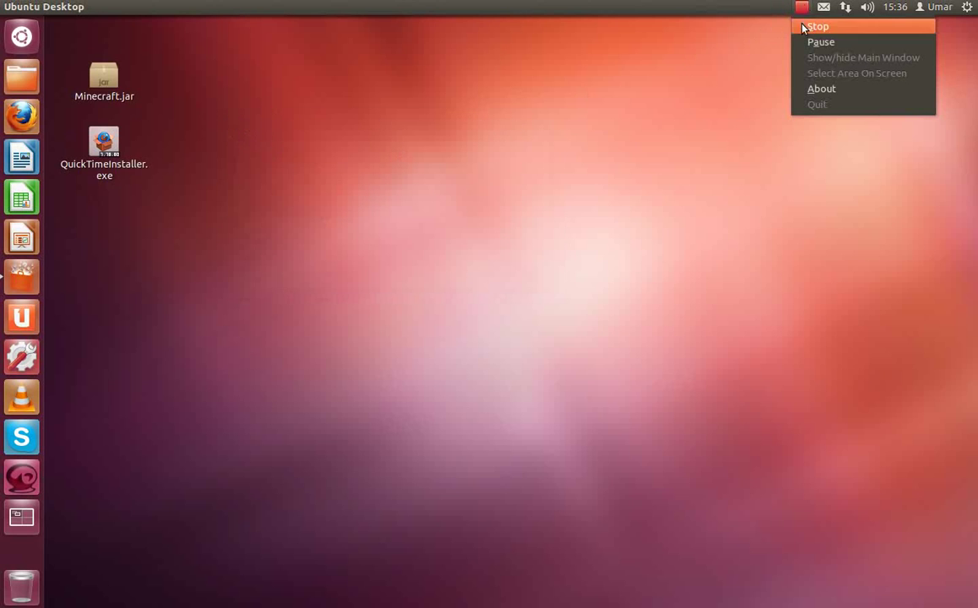